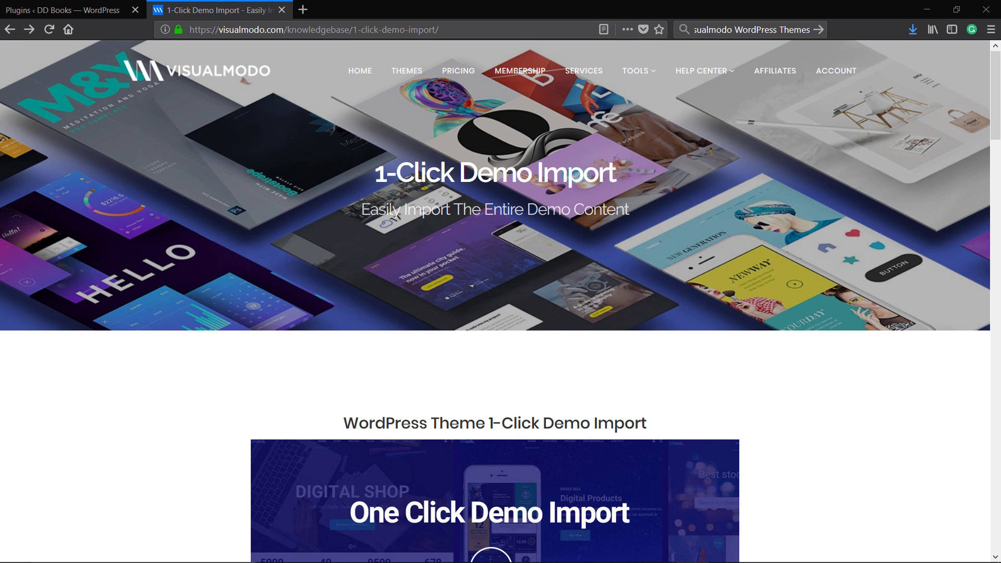
In the WordPress admin, review the Dark theme's details on the Themes page.
{"action": "left_click", "coordinate": [36, 9]}
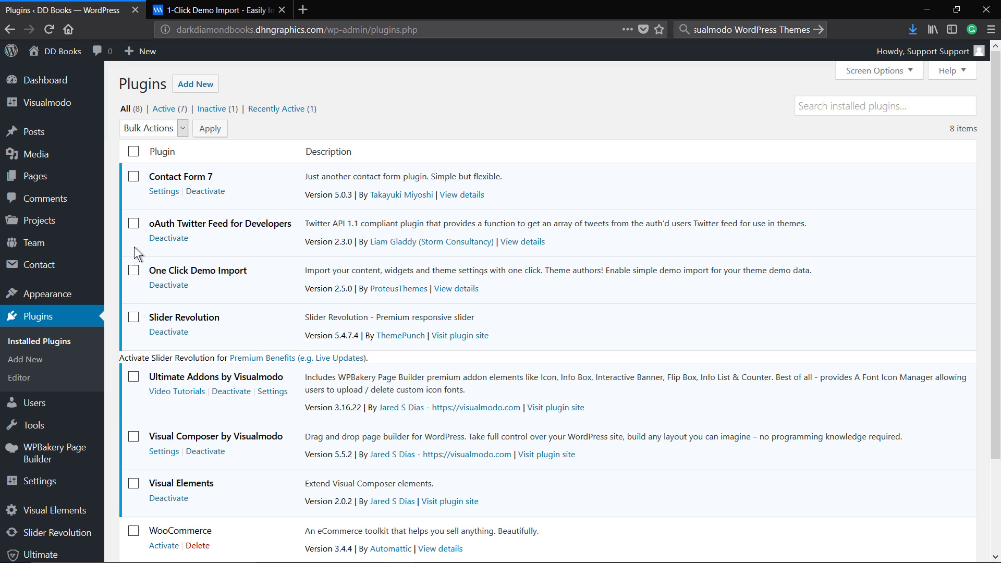
{"action": "left_click", "coordinate": [116, 298]}
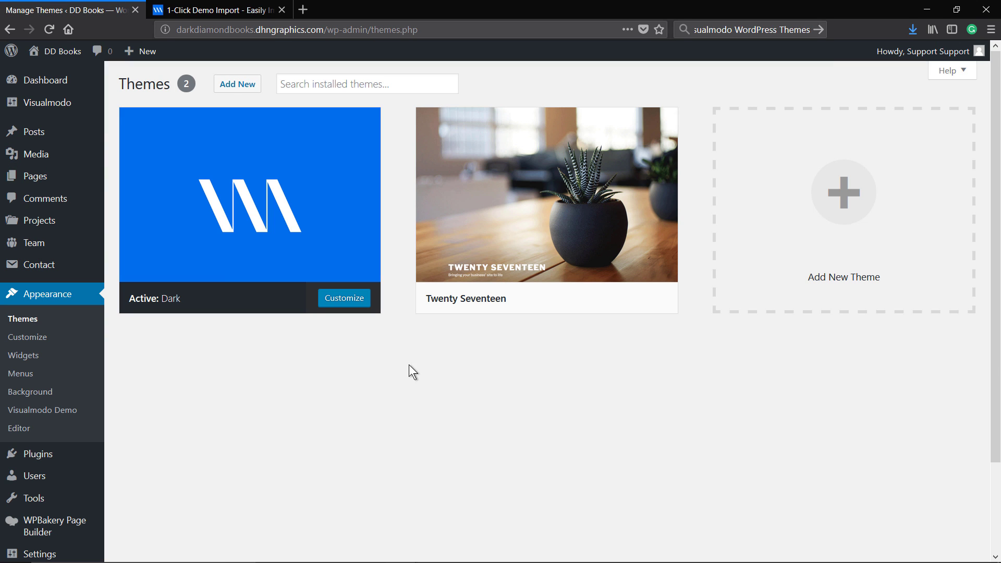
{"action": "left_click", "coordinate": [254, 218]}
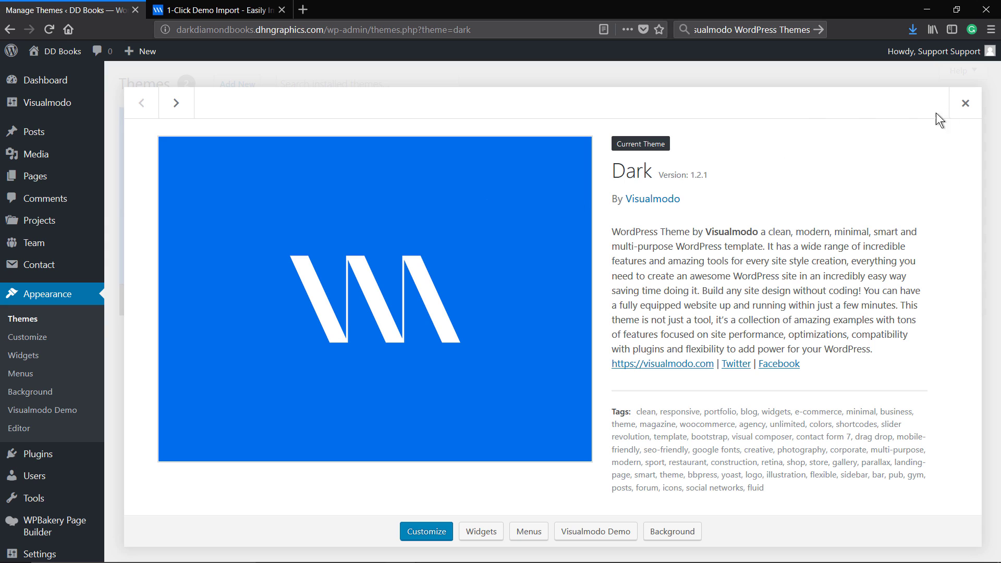
{"action": "left_click", "coordinate": [965, 104]}
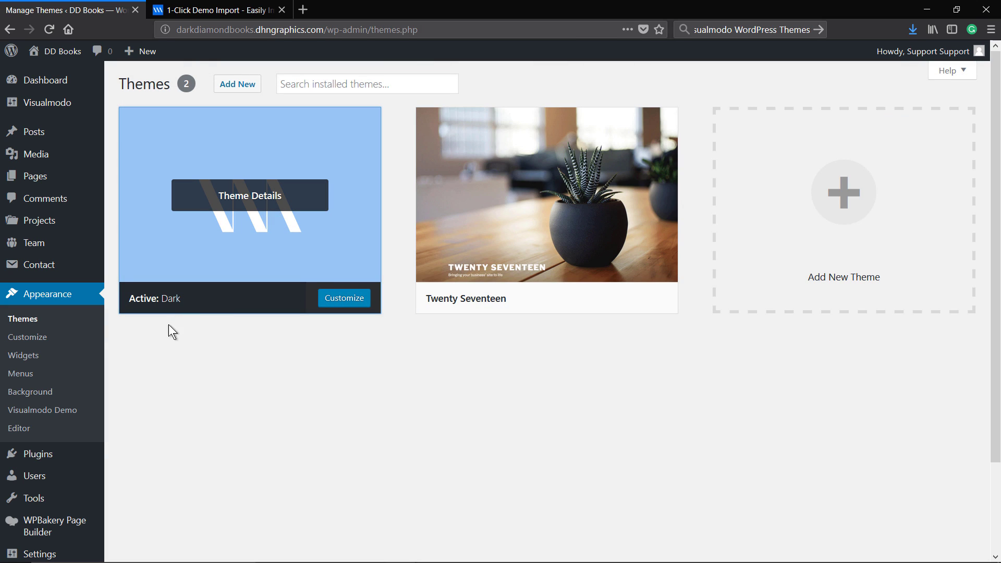
Check the theme's required plugins under Visualmodo, then go to the installed plugins list.
{"action": "mouse_move", "coordinate": [60, 102]}
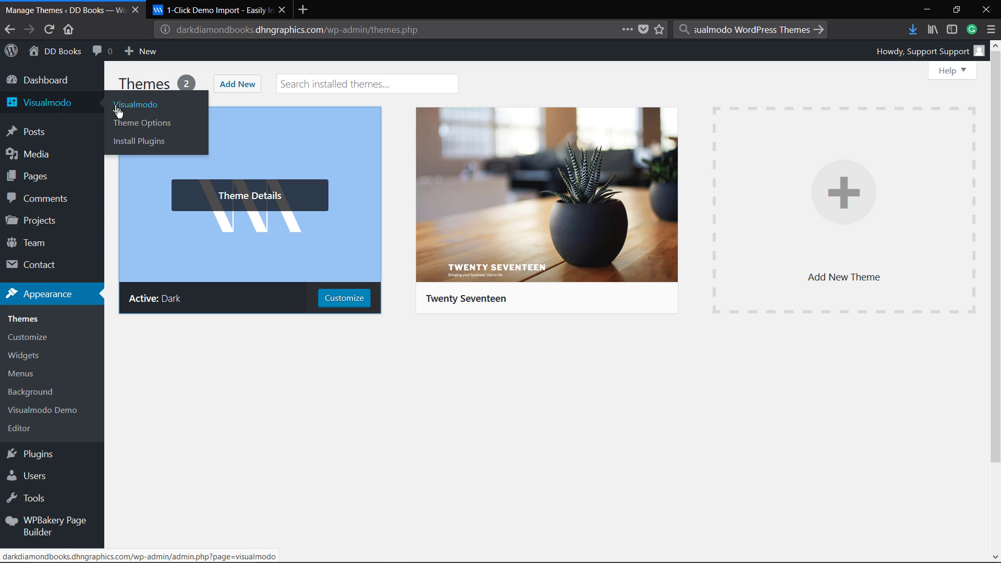
{"action": "left_click", "coordinate": [136, 147]}
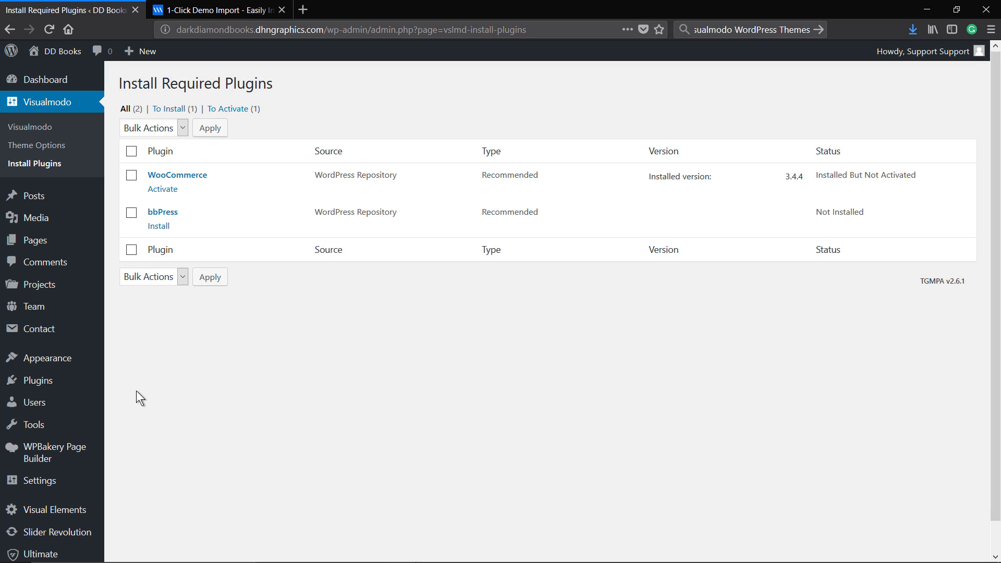
{"action": "scroll", "coordinate": [120, 386], "scroll_direction": "down", "scroll_amount": 1}
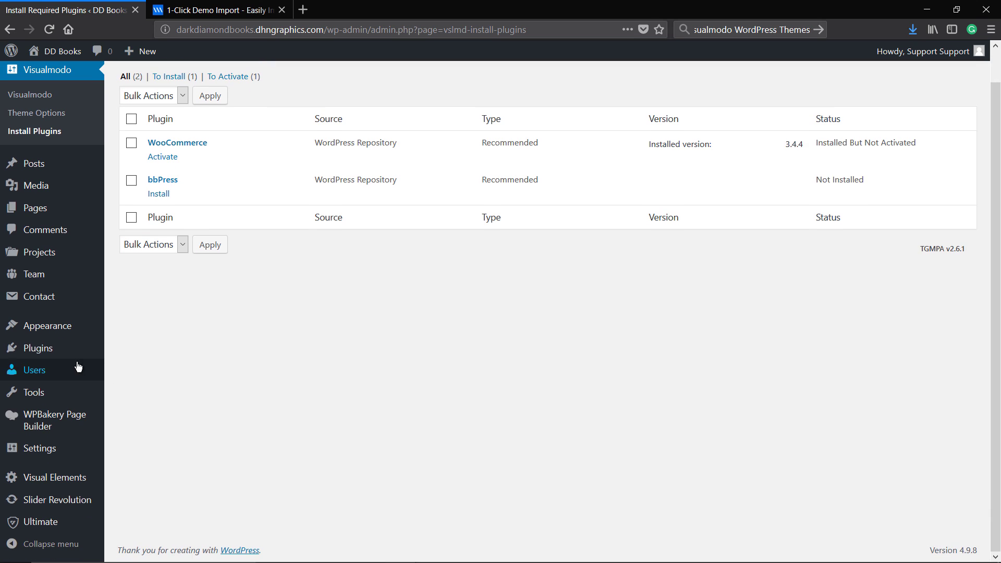
{"action": "left_click", "coordinate": [49, 354]}
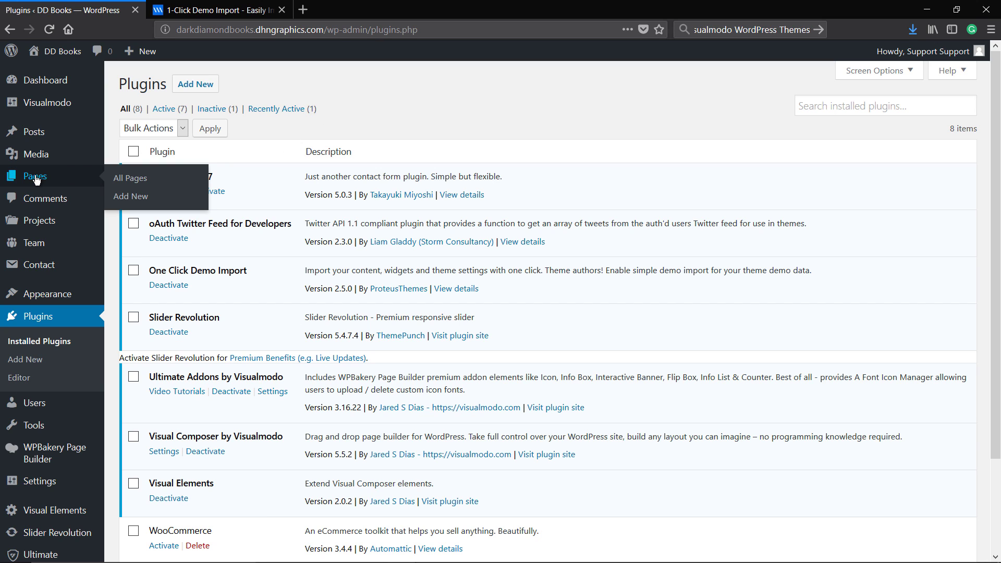
{"action": "left_click", "coordinate": [114, 174]}
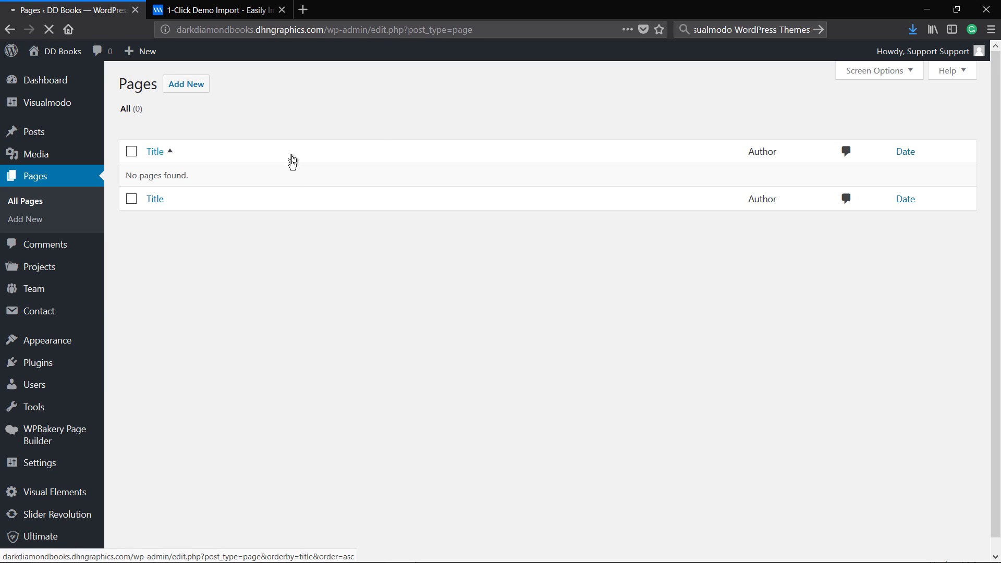
{"action": "left_click", "coordinate": [47, 134]}
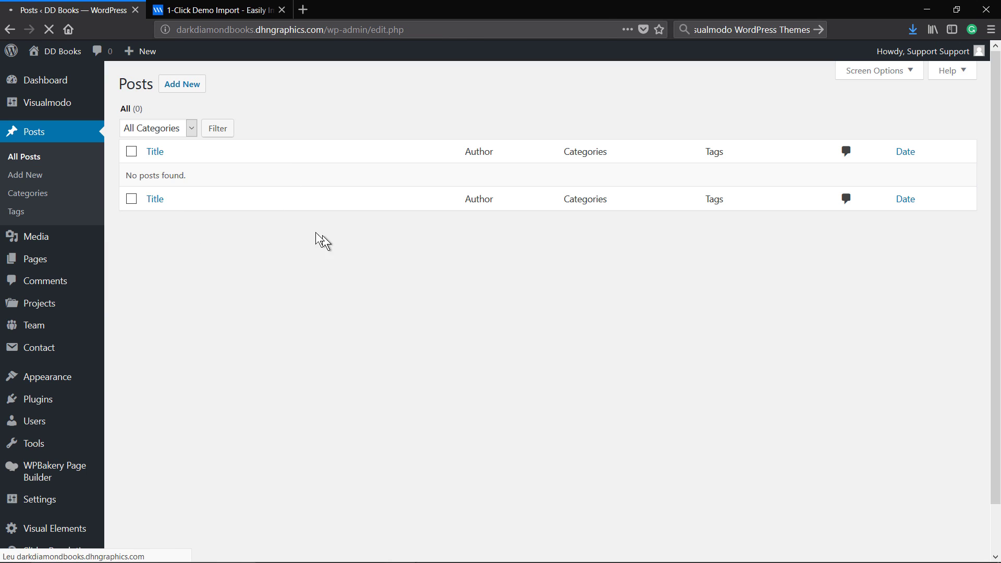
{"action": "left_click", "coordinate": [55, 304]}
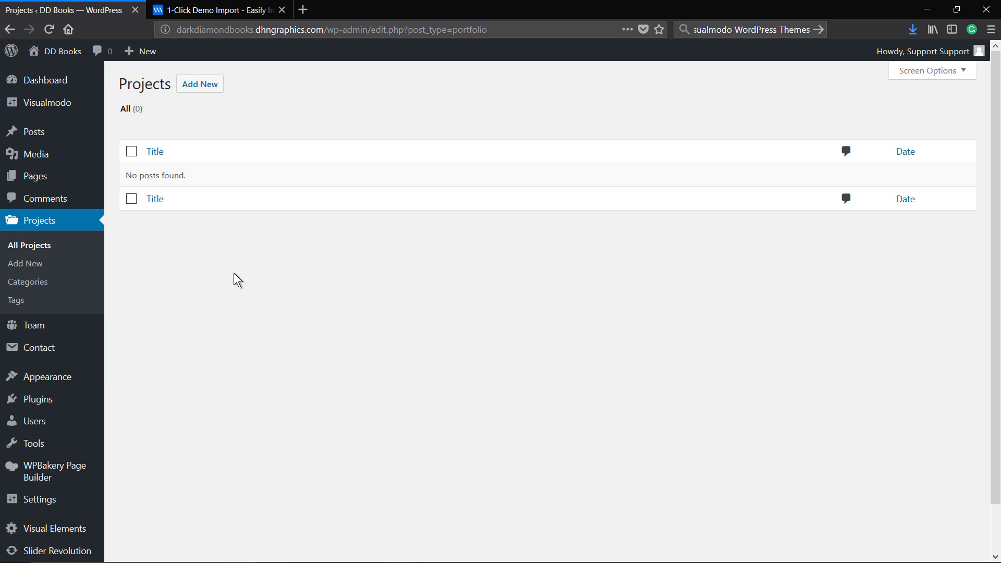
{"action": "left_click", "coordinate": [40, 400]}
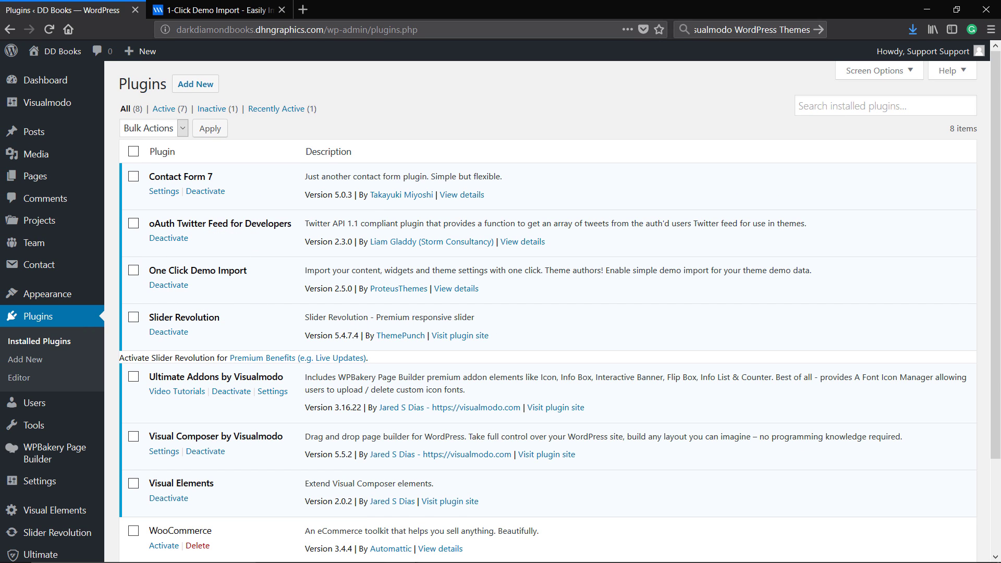
Confirm Dark is the active theme by viewing its details, then go to Visualmodo Demo.
{"action": "mouse_move", "coordinate": [47, 294]}
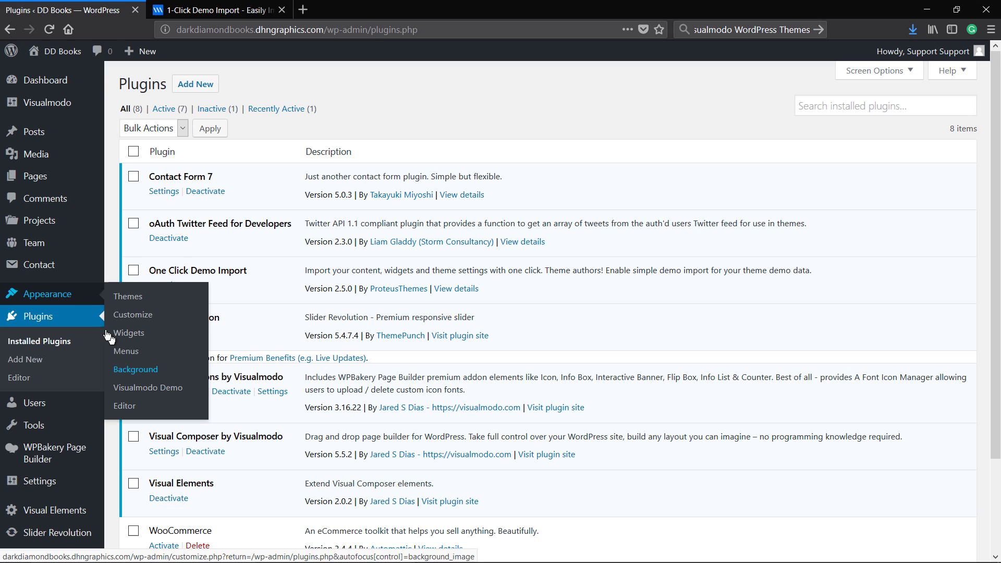
{"action": "left_click", "coordinate": [79, 294]}
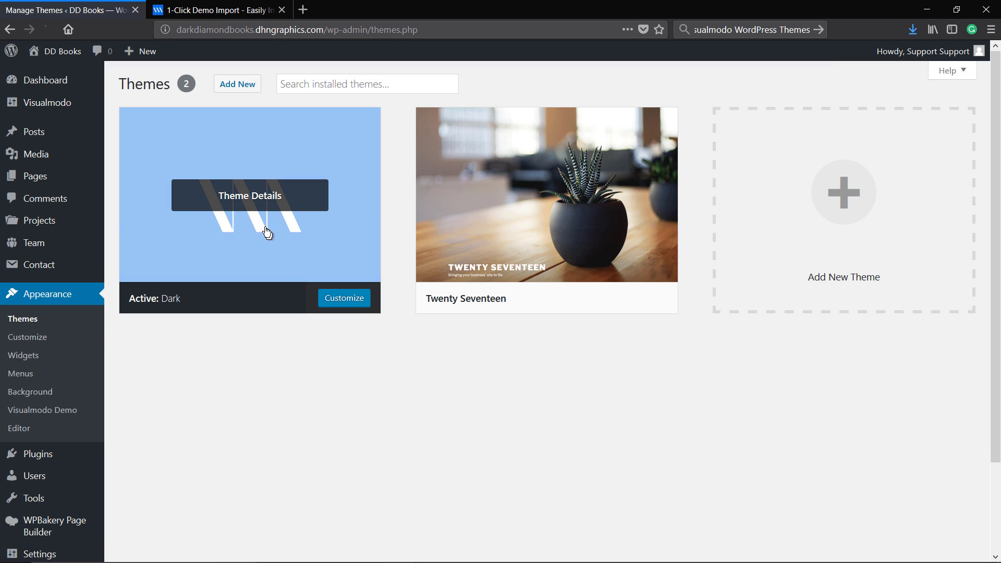
{"action": "left_click", "coordinate": [246, 199]}
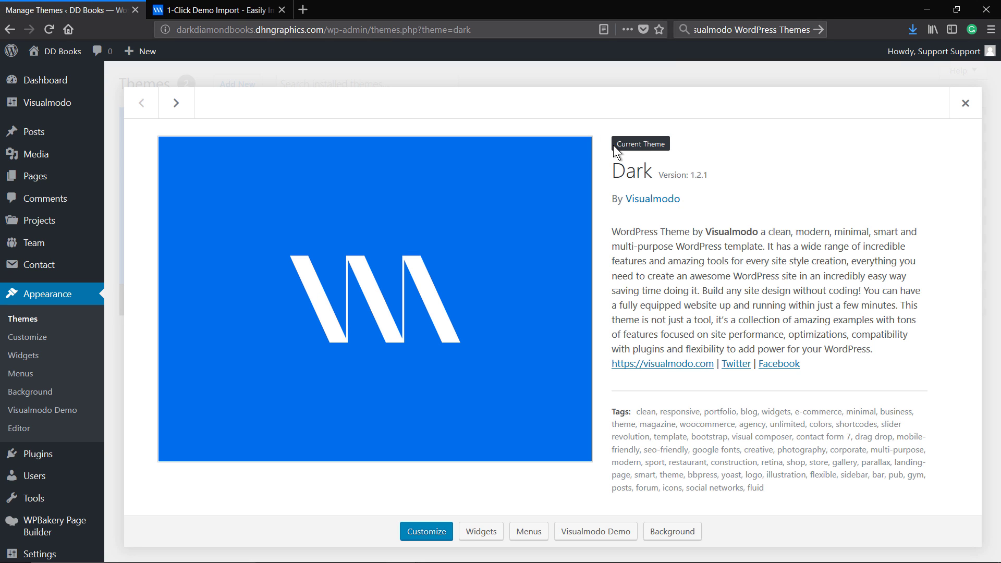
{"action": "left_click", "coordinate": [965, 103]}
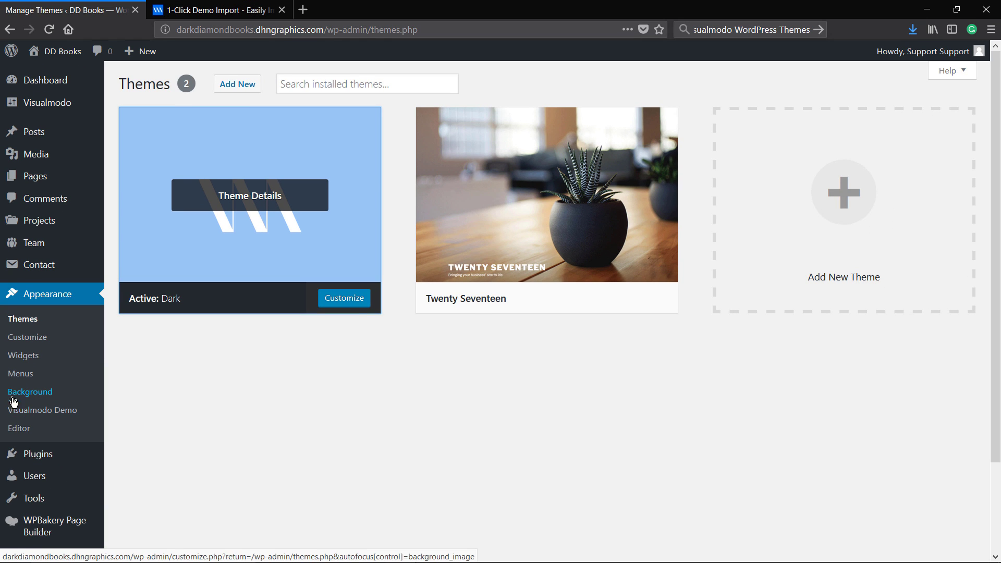
{"action": "left_click", "coordinate": [17, 410]}
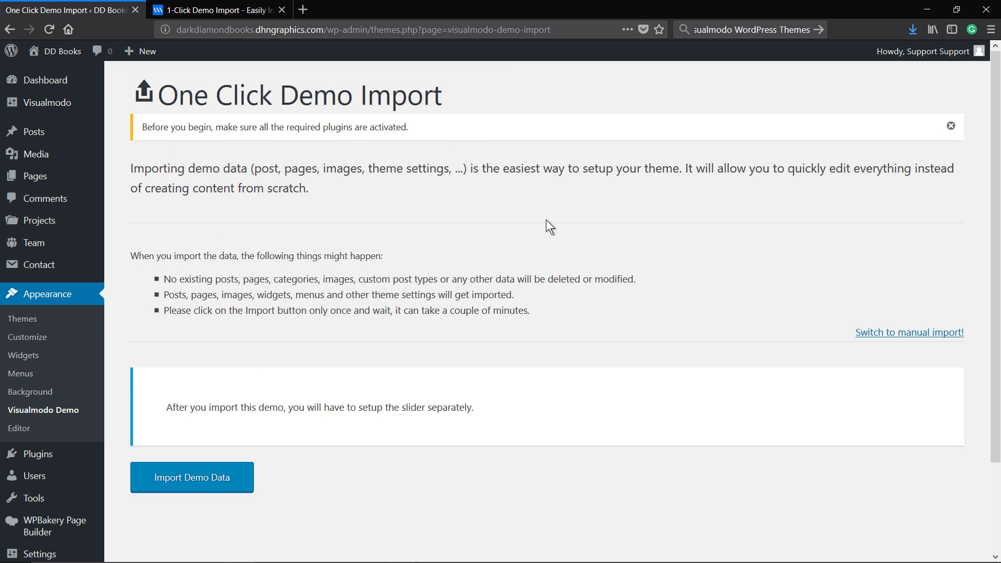
Run Import Demo Data once for the Dark theme and wait for 'That's it, all done!'.
{"action": "scroll", "coordinate": [345, 342], "scroll_direction": "down", "scroll_amount": 3}
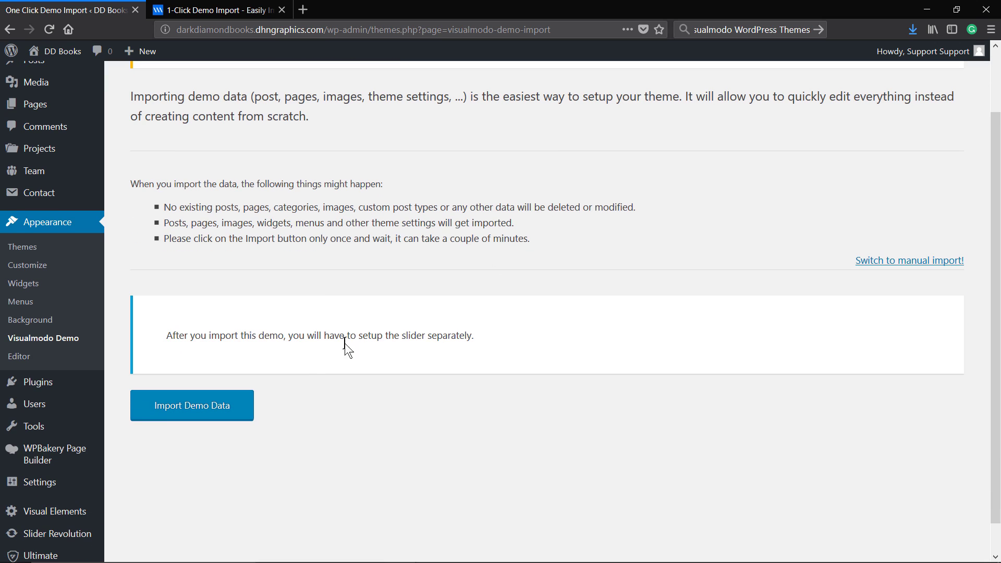
{"action": "left_click", "coordinate": [169, 413]}
{"action": "scroll", "coordinate": [333, 401], "scroll_direction": "up", "scroll_amount": 3}
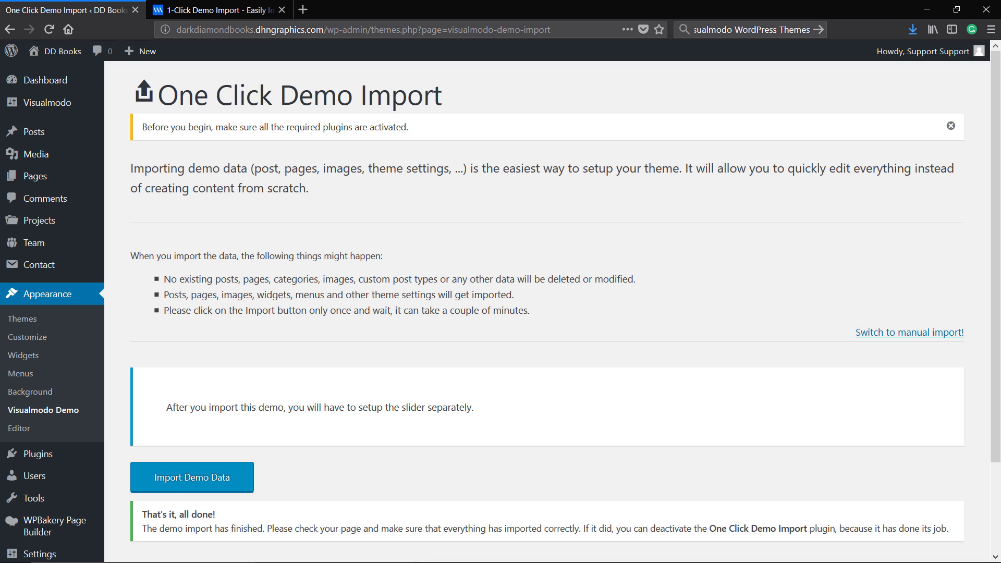
Review the imported posts, the media library and the list of all 76 pages.
{"action": "scroll", "coordinate": [342, 348], "scroll_direction": "down", "scroll_amount": 2}
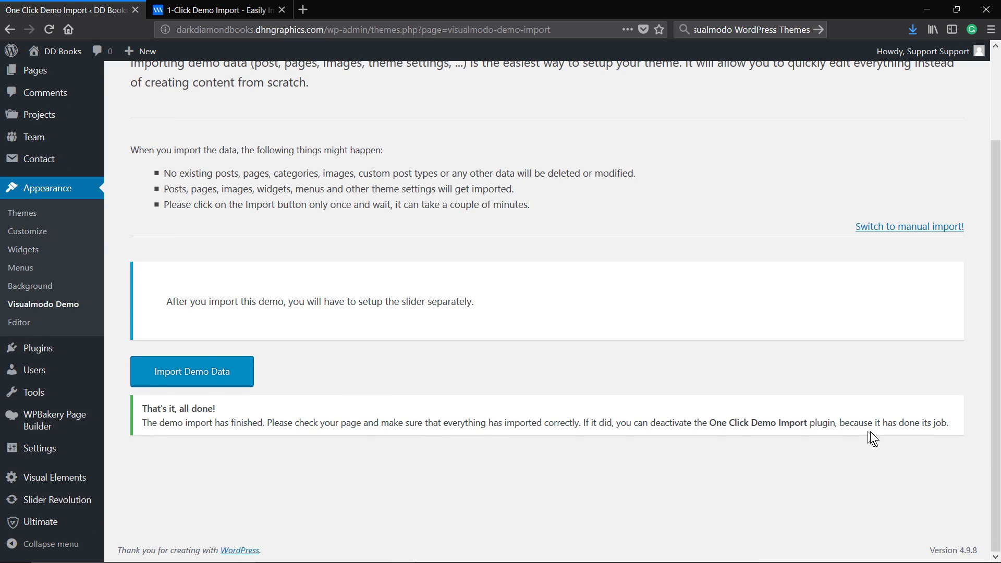
{"action": "scroll", "coordinate": [617, 455], "scroll_direction": "up", "scroll_amount": 2}
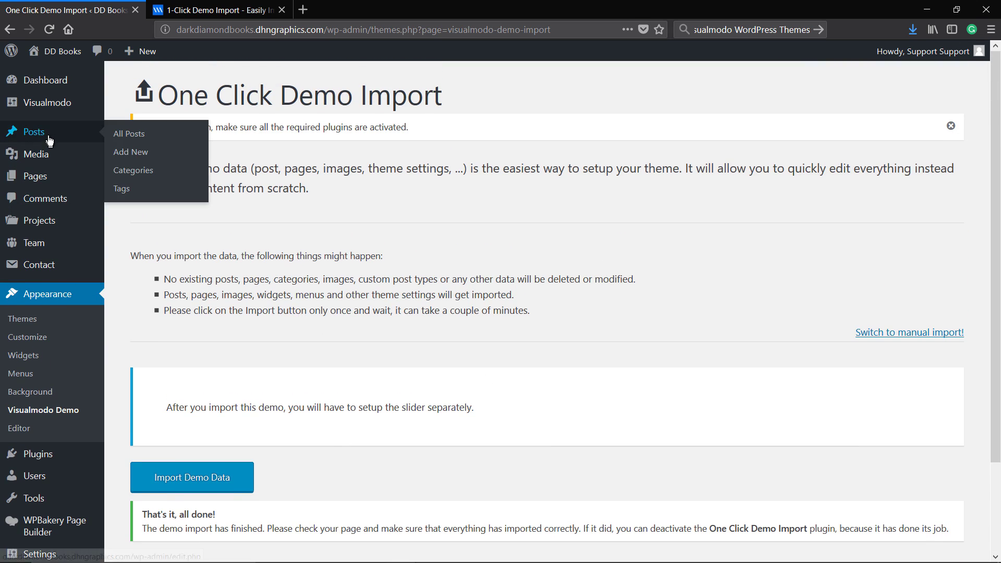
{"action": "left_click", "coordinate": [50, 136]}
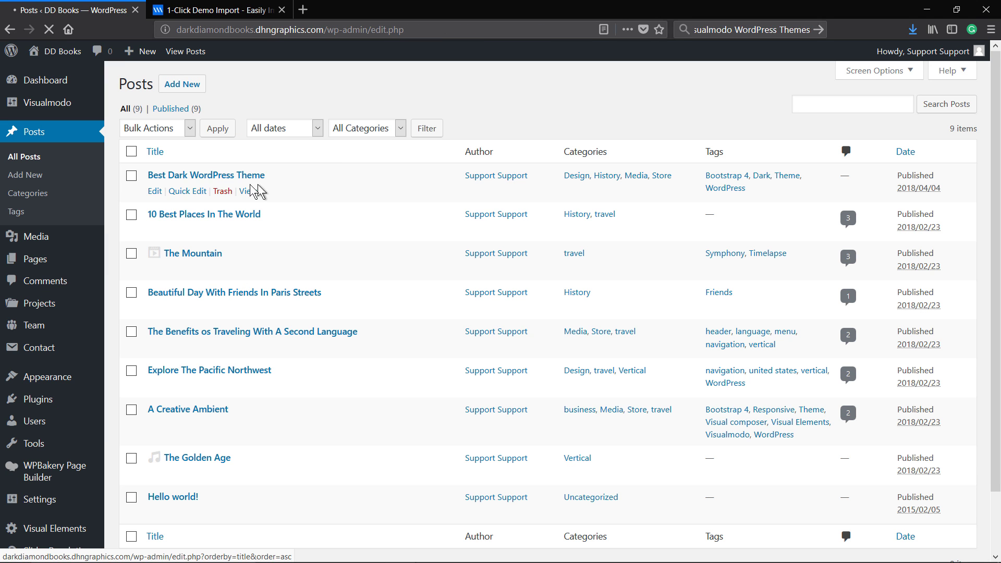
{"action": "left_click", "coordinate": [44, 238]}
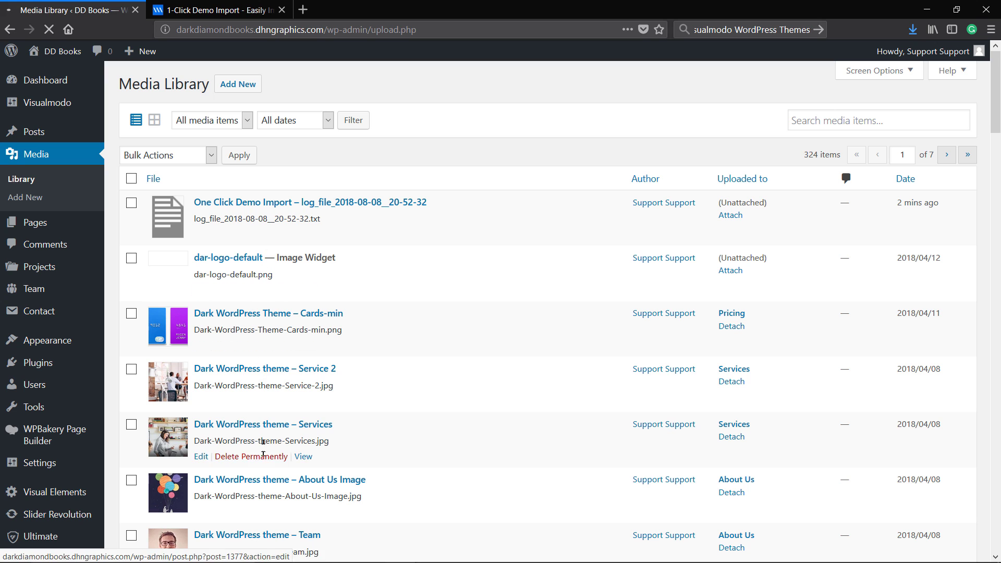
{"action": "left_click", "coordinate": [78, 223]}
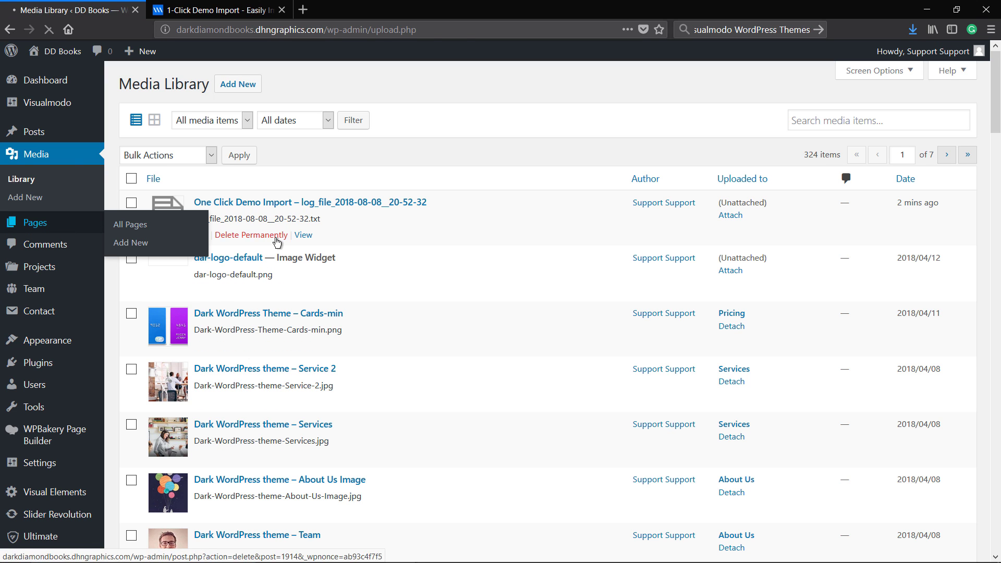
Open the live site from the Visit Site link in a new browser tab.
{"action": "scroll", "coordinate": [286, 194], "scroll_direction": "down", "scroll_amount": 5}
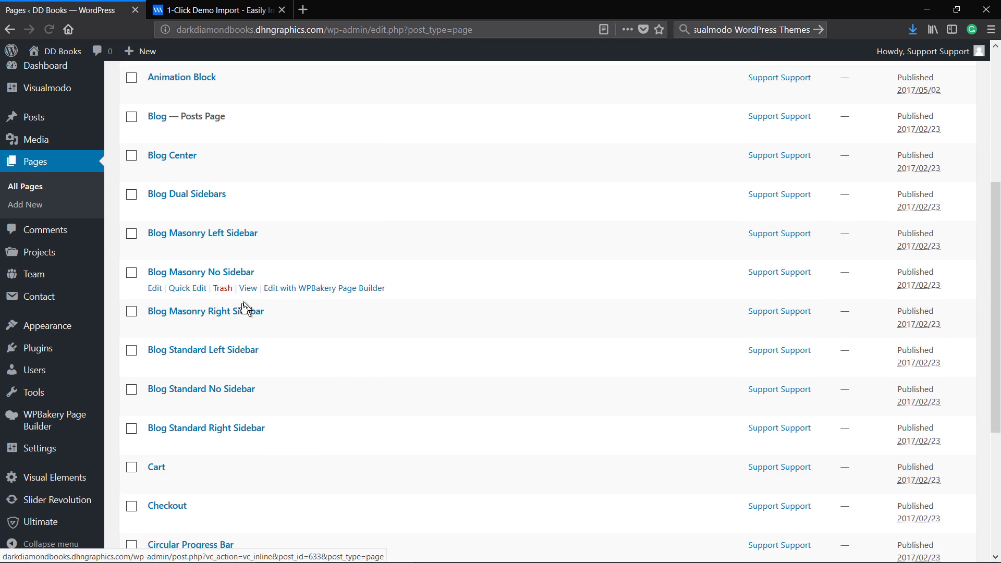
{"action": "scroll", "coordinate": [225, 328], "scroll_direction": "up", "scroll_amount": 5}
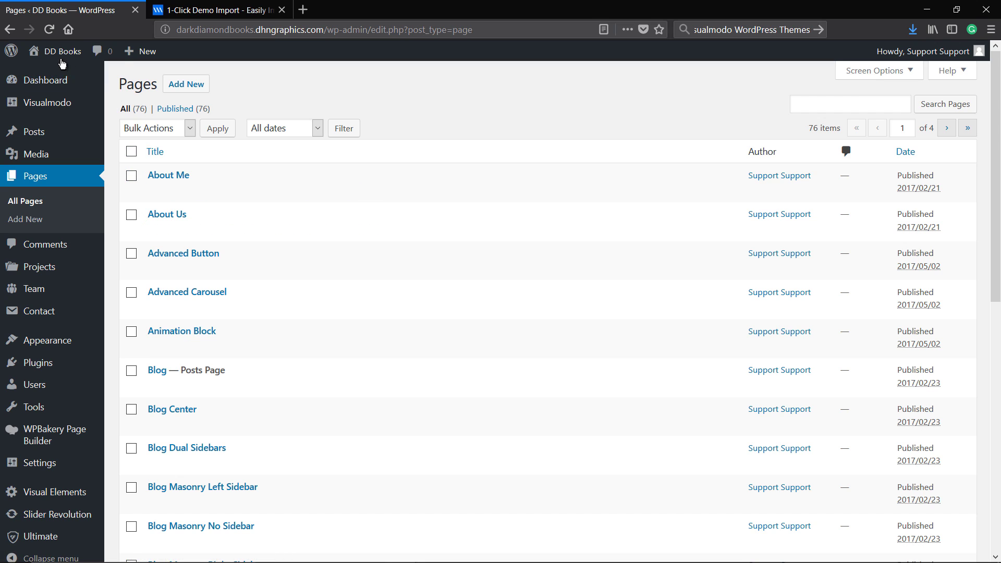
{"action": "mouse_move", "coordinate": [57, 51]}
{"action": "right_click", "coordinate": [56, 75]}
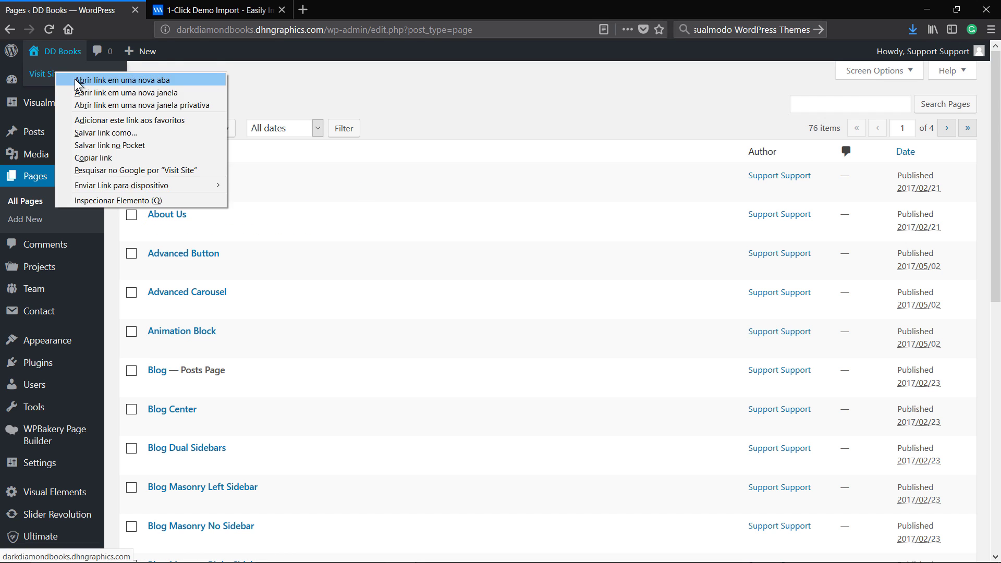
{"action": "left_click", "coordinate": [93, 80]}
Scroll through the live Dark homepage's demo sections and back up to the 'Dark Slider' not found error.
{"action": "left_click", "coordinate": [213, 10]}
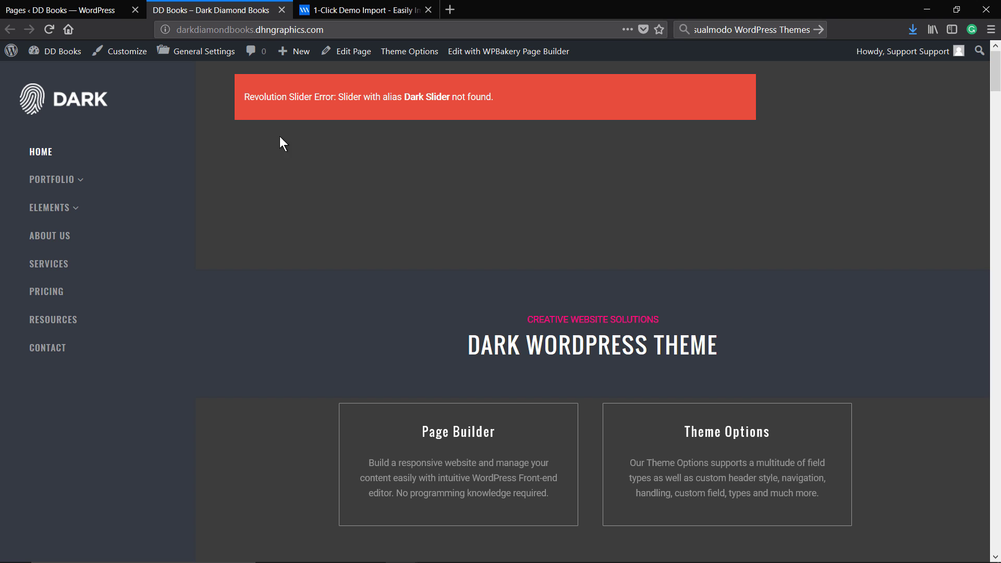
{"action": "scroll", "coordinate": [276, 169], "scroll_direction": "down", "scroll_amount": 10}
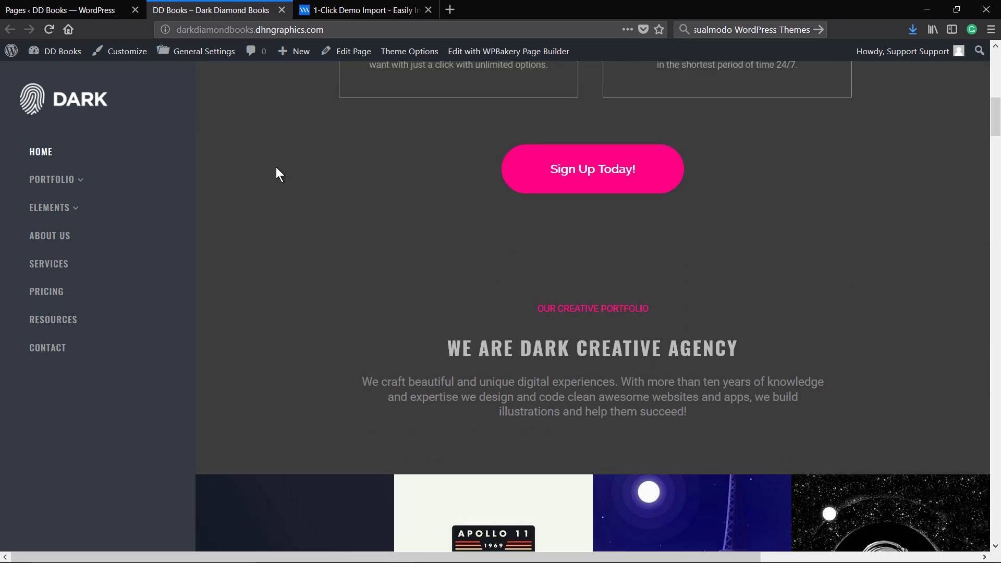
{"action": "scroll", "coordinate": [276, 168], "scroll_direction": "down", "scroll_amount": 20}
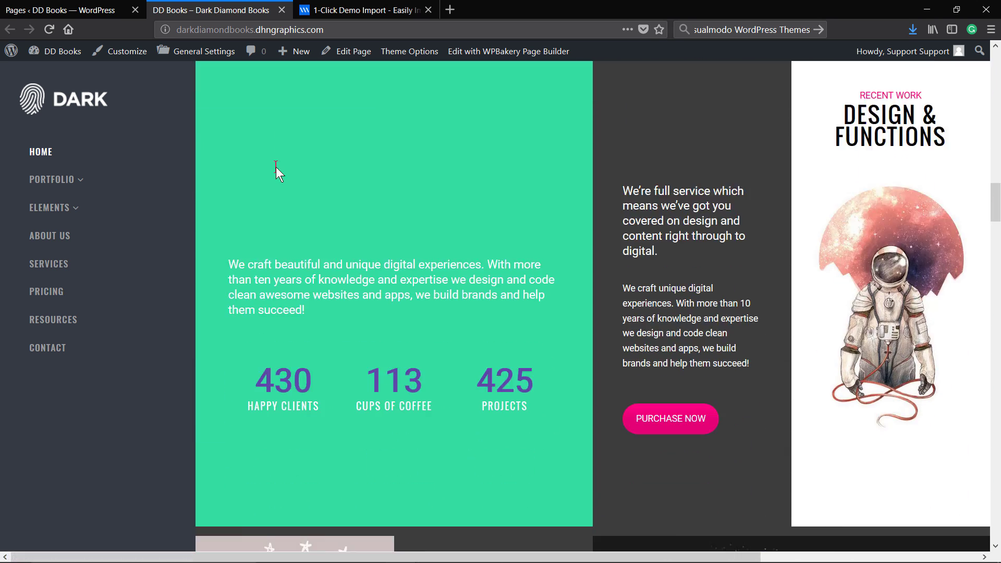
{"action": "scroll", "coordinate": [276, 168], "scroll_direction": "down", "scroll_amount": 18}
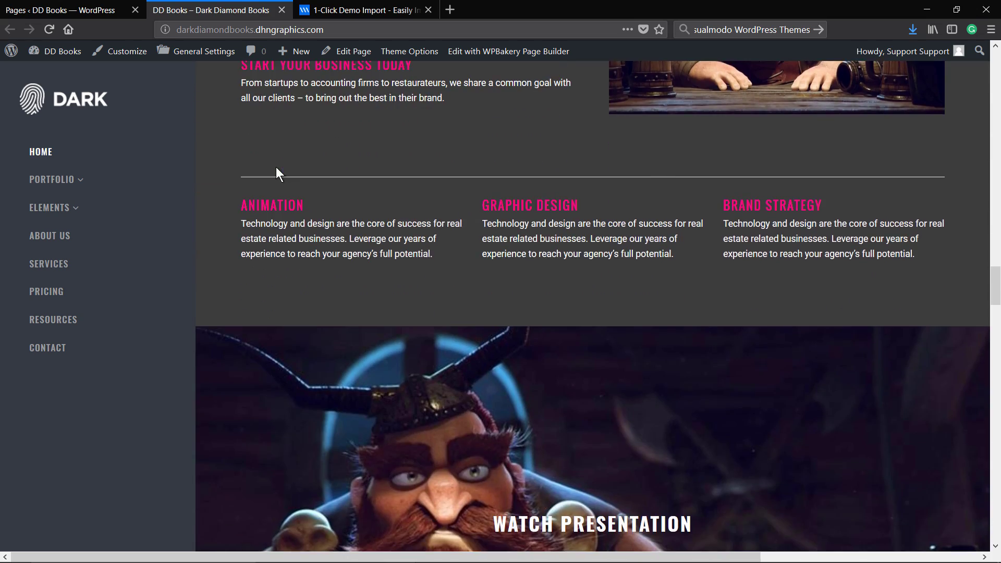
{"action": "scroll", "coordinate": [277, 168], "scroll_direction": "down", "scroll_amount": 5}
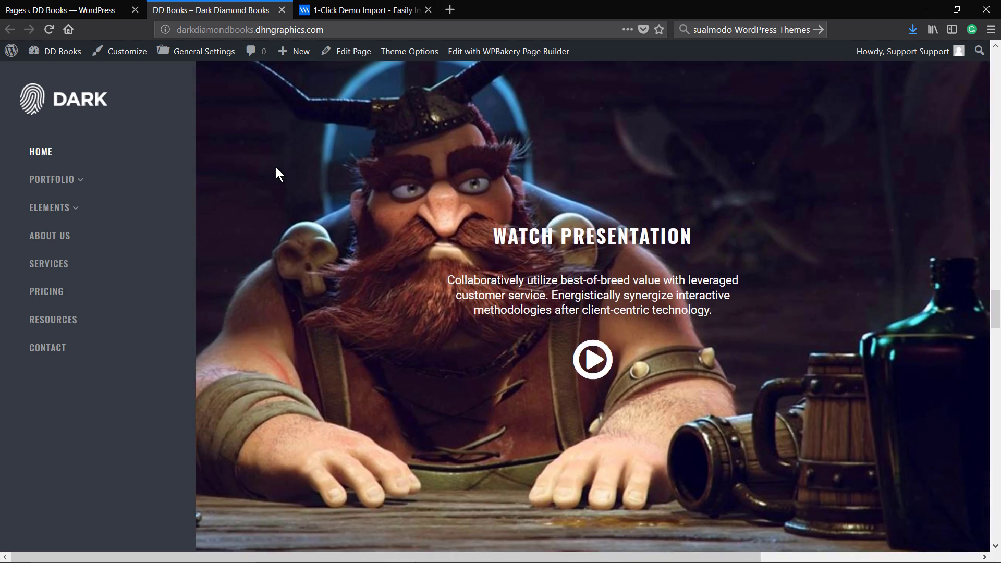
{"action": "scroll", "coordinate": [276, 174], "scroll_direction": "up", "scroll_amount": 20}
{"action": "scroll", "coordinate": [299, 233], "scroll_direction": "up", "scroll_amount": 15}
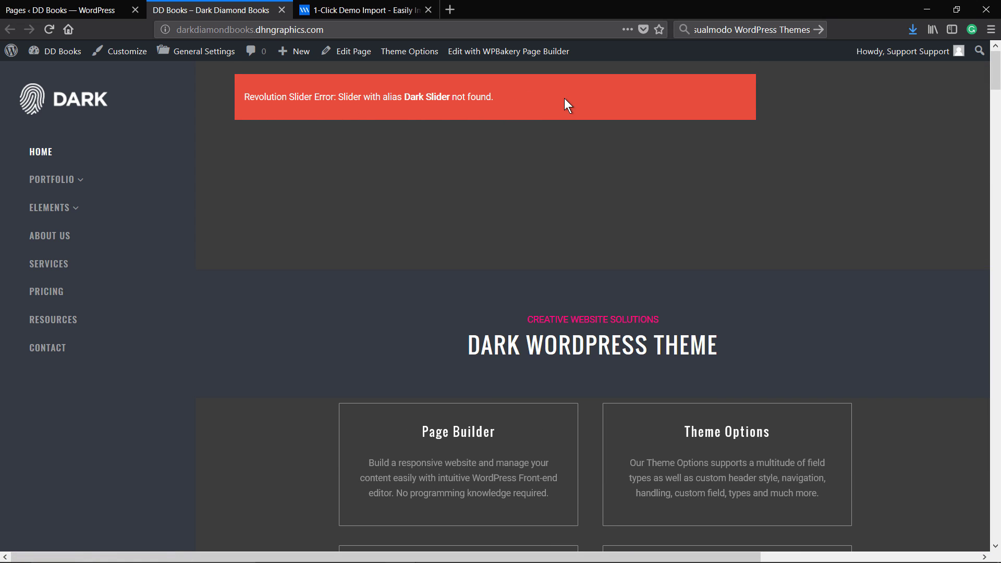
Back in the admin, start a slider import in Slider Revolution.
{"action": "left_click", "coordinate": [99, 10]}
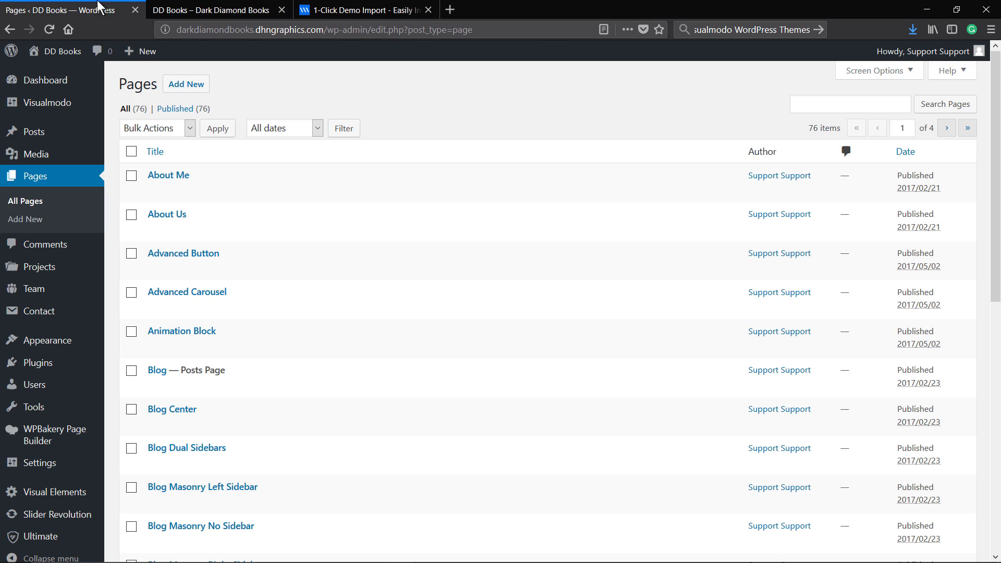
{"action": "scroll", "coordinate": [131, 245], "scroll_direction": "down", "scroll_amount": 3}
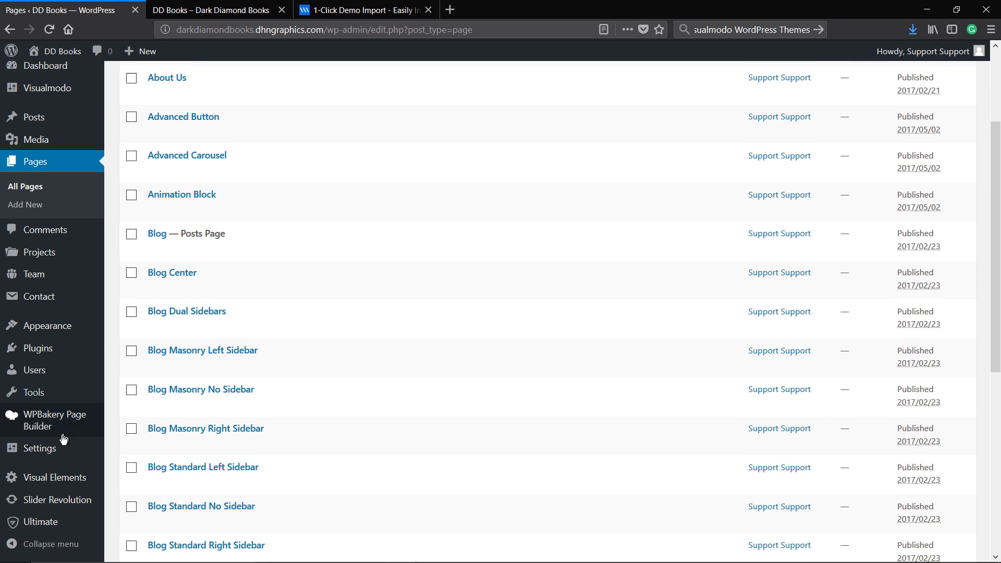
{"action": "mouse_move", "coordinate": [55, 506]}
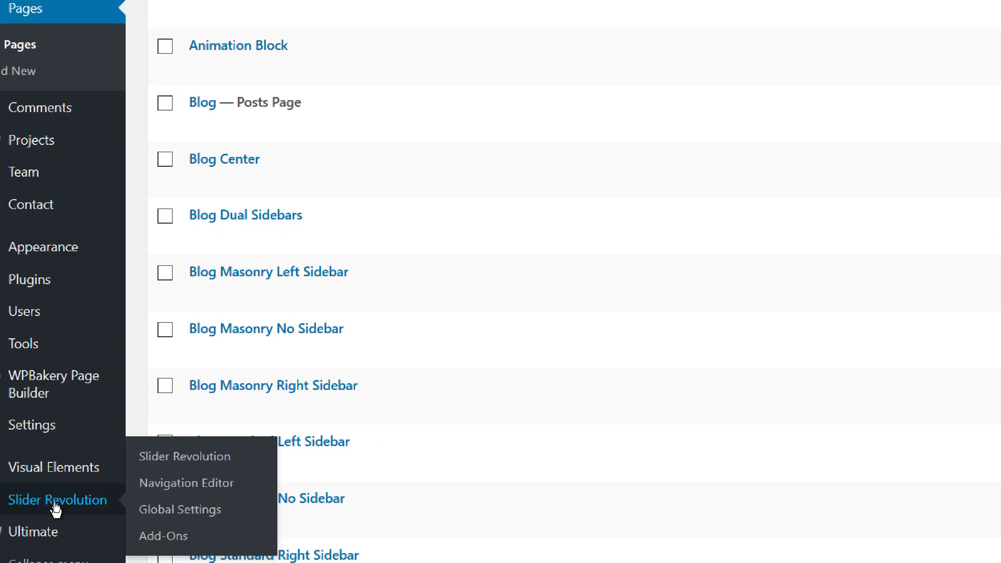
{"action": "left_click", "coordinate": [133, 472]}
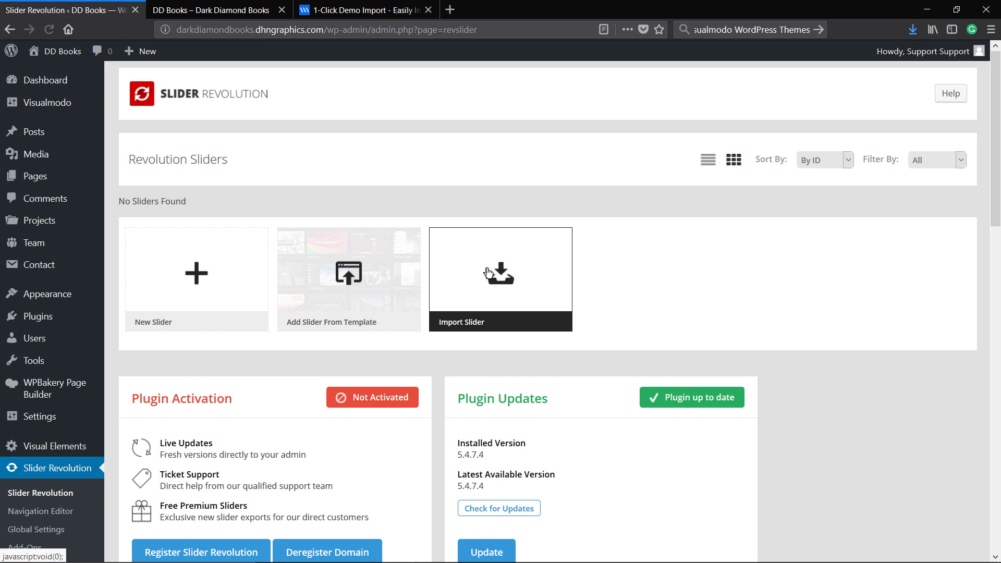
{"action": "left_click", "coordinate": [497, 280]}
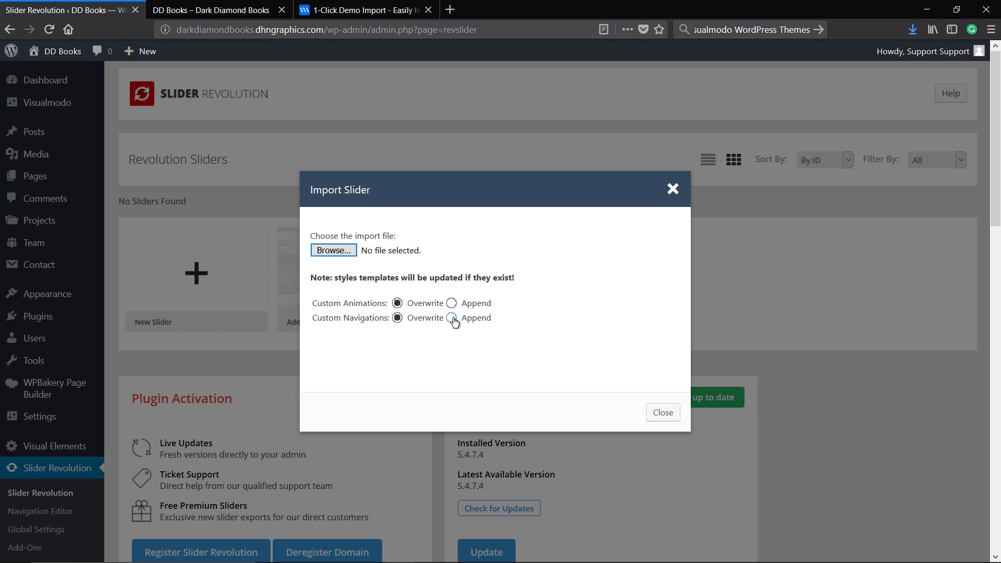
Choose Dark Slider.zip as the import file, with custom animations and navigations set to Append.
{"action": "left_click", "coordinate": [334, 250]}
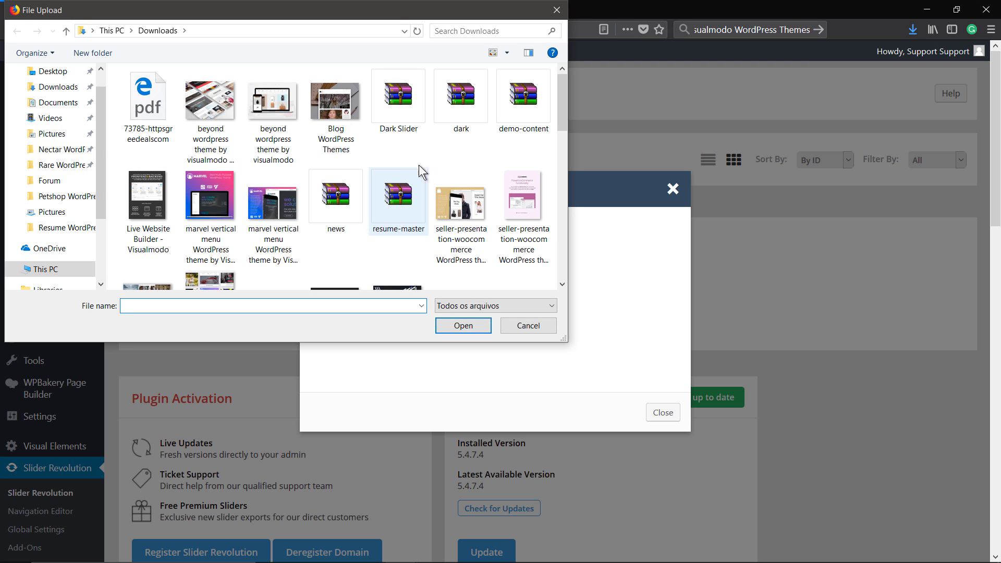
{"action": "left_click", "coordinate": [408, 99]}
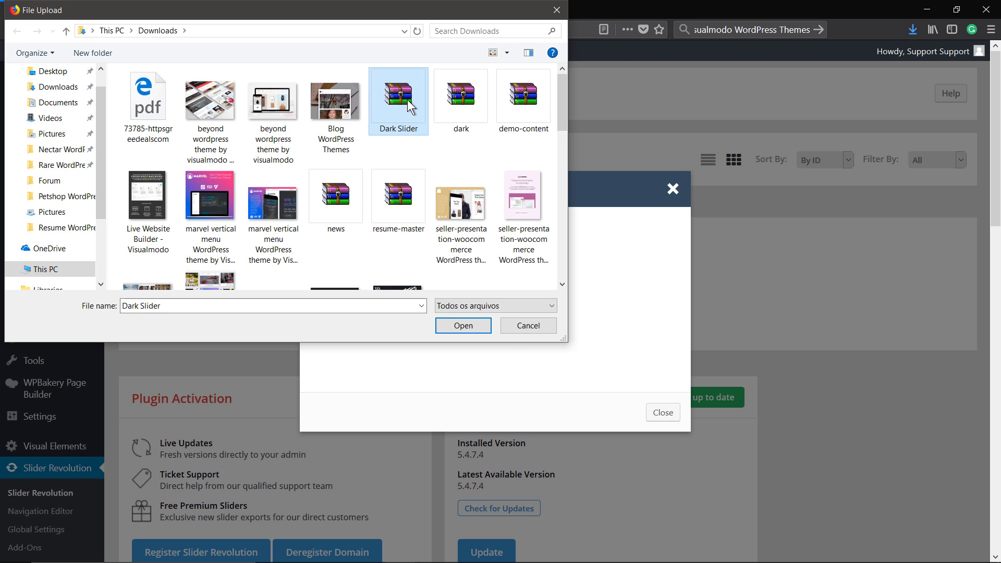
{"action": "left_click", "coordinate": [531, 113]}
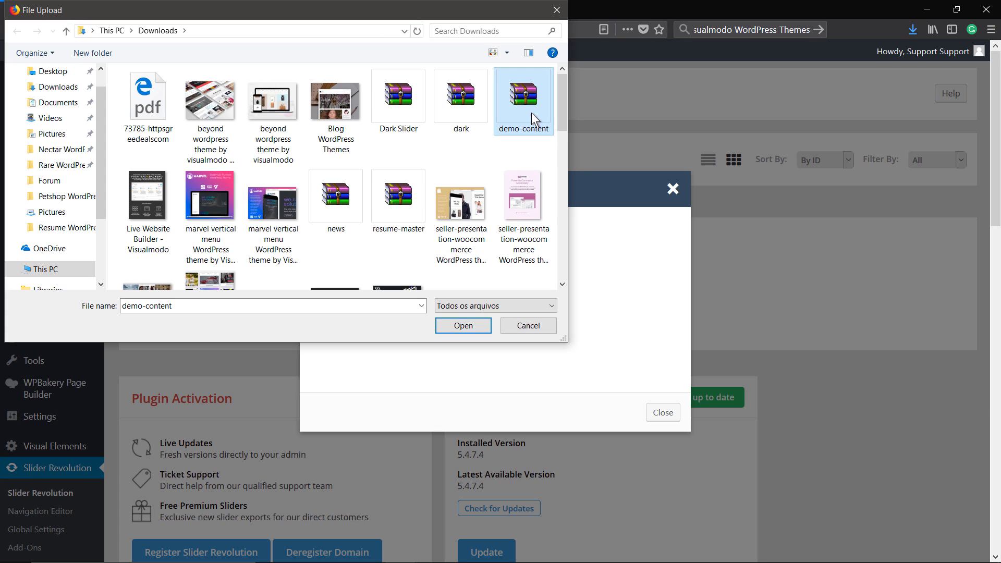
{"action": "double_click", "coordinate": [404, 102]}
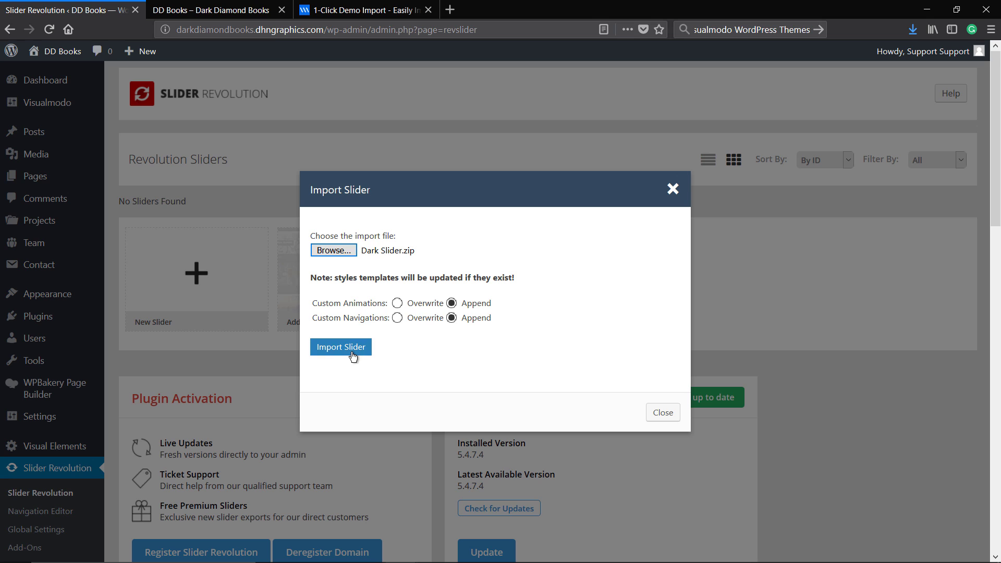
Import Dark Slider.zip into Slider Revolution.
{"action": "left_click", "coordinate": [350, 348]}
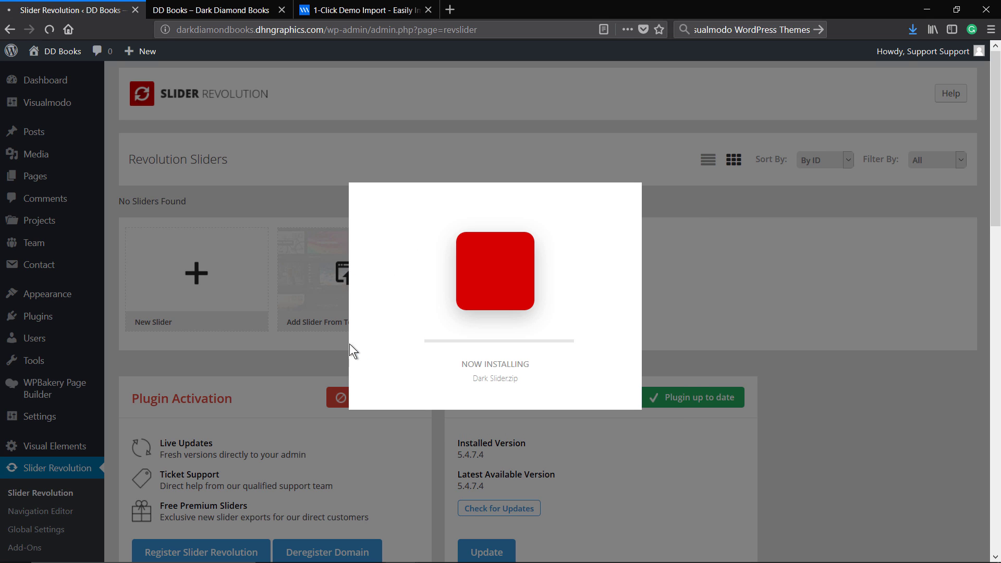